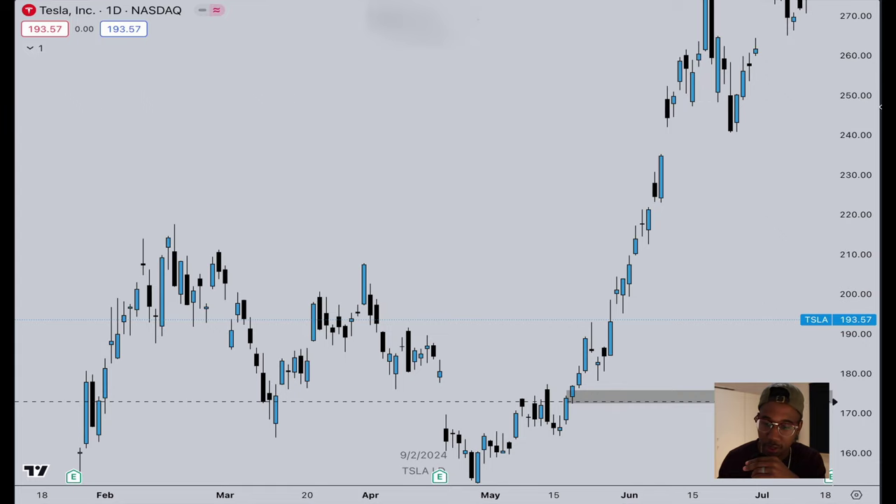
Check the Tesla chart on the 240-minute timeframe, and return it to the daily timeframe
drag(880, 107, 854, 295)
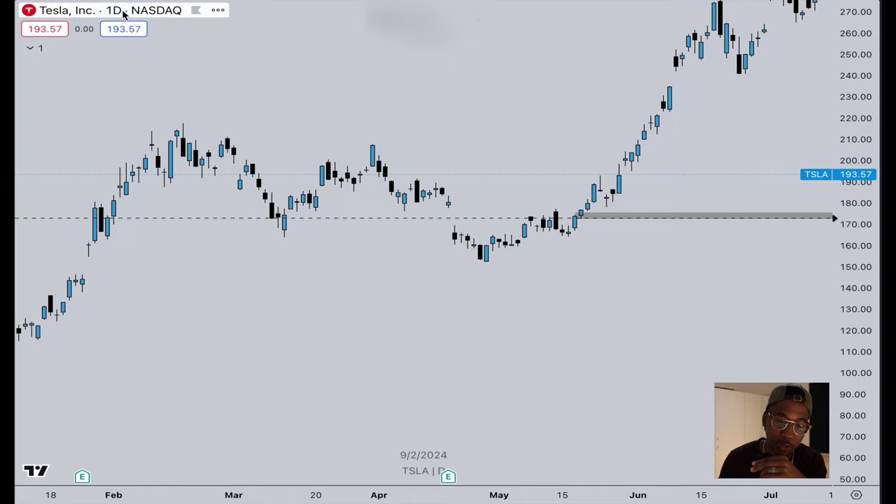
text(240)
key(Return)
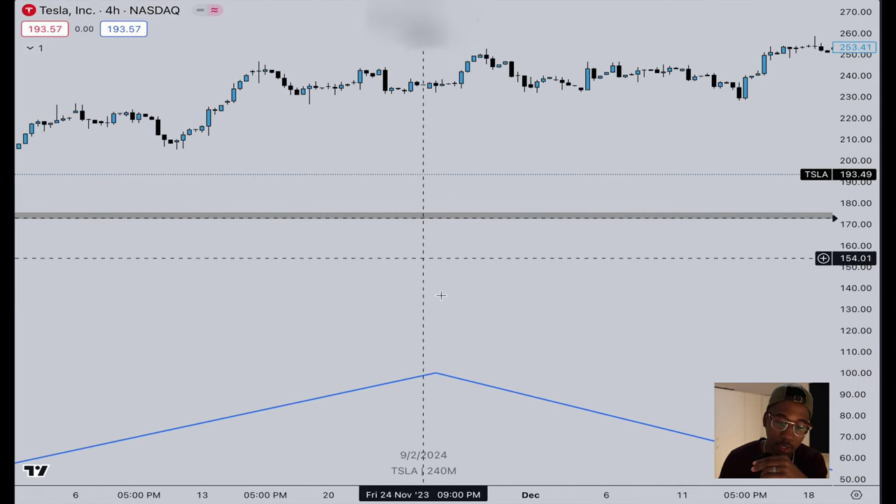
text(1D)
key(Return)
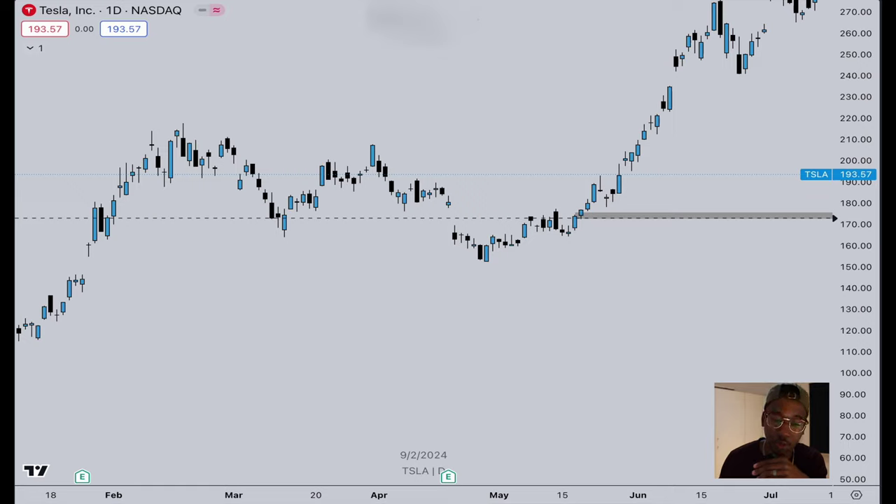
Draw a five-segment uptrend path of higher highs and higher lows below the candles, rising from about 78 to about 119
click(69, 420)
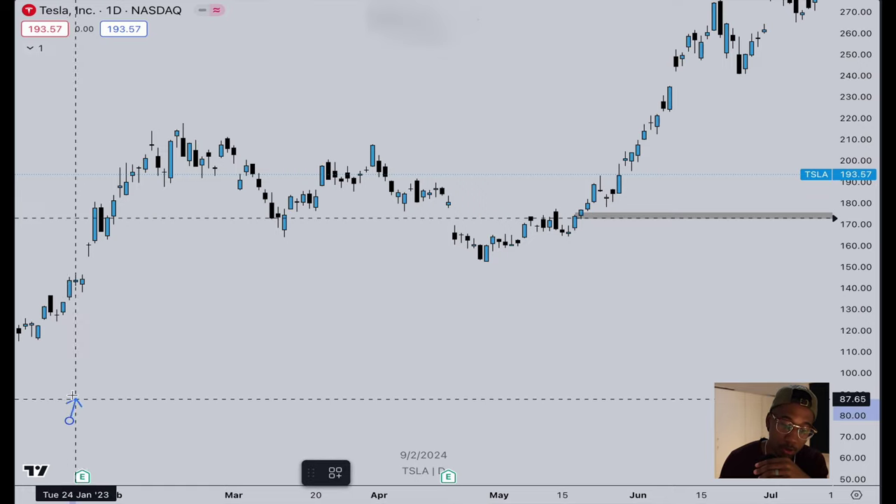
click(94, 363)
click(113, 397)
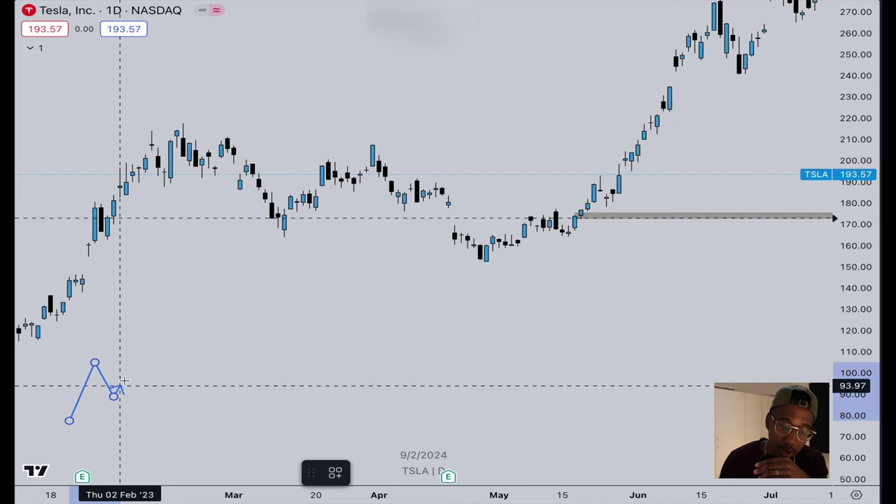
click(139, 346)
click(152, 380)
double_click(171, 334)
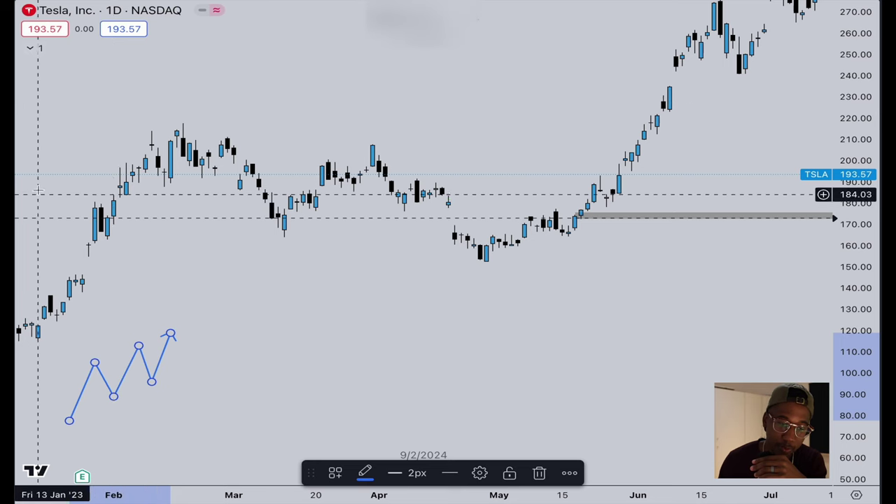
Draw a five-segment downtrend path beside the uptrend sketch, falling from about 119 on 22 February to about 84 on 15 March 2023
click(200, 385)
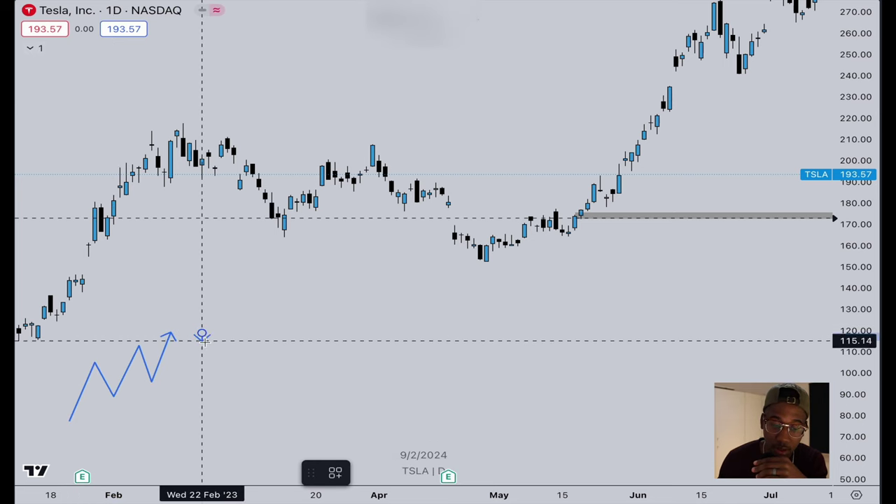
click(240, 339)
click(258, 398)
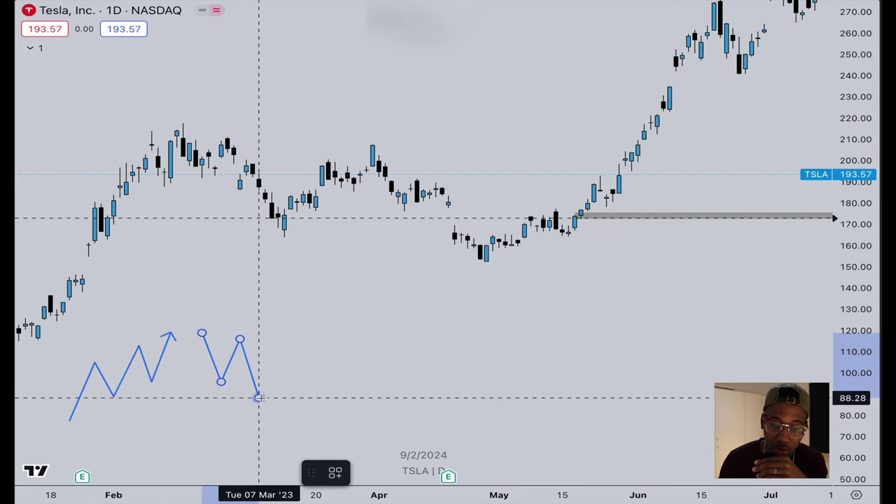
click(283, 357)
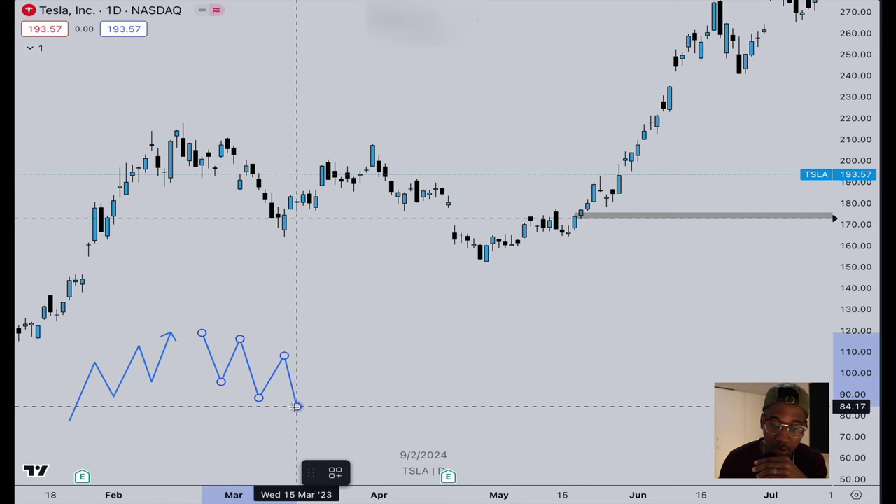
double_click(297, 406)
Draw a sideways zigzag path beside the downtrend sketch, with wide swings between about 80 and 110 and a cluster of smaller swings inside
click(165, 378)
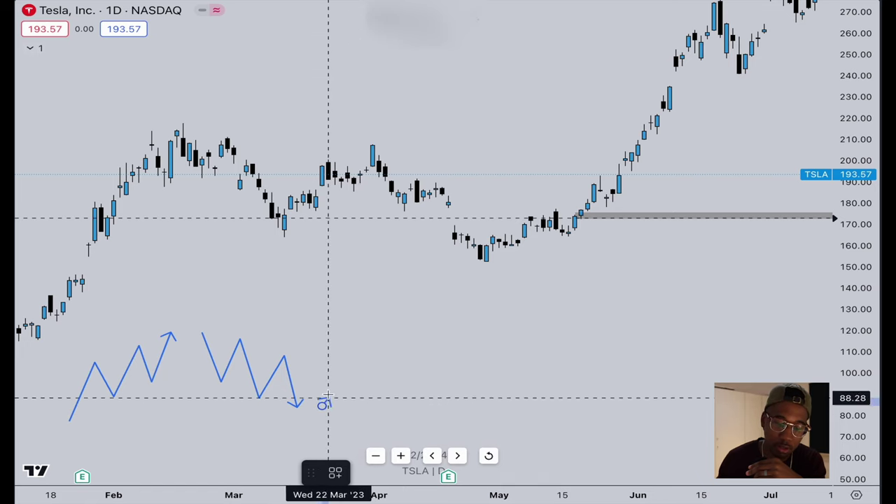
click(334, 353)
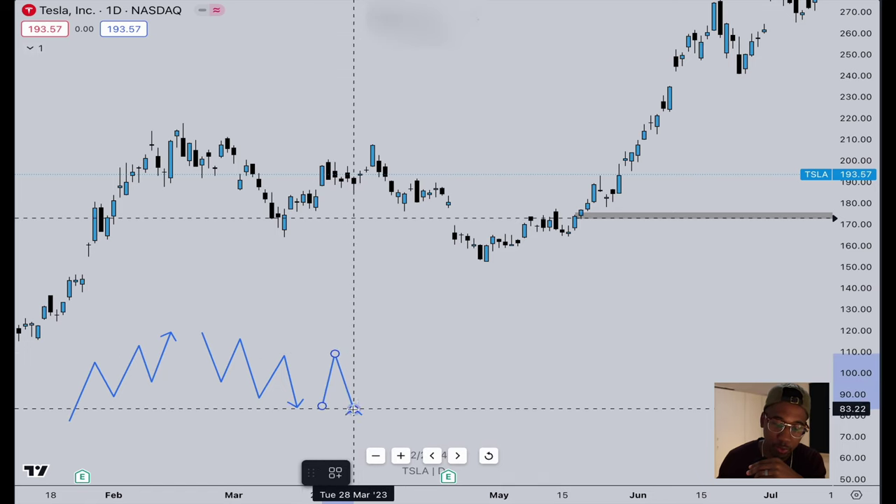
click(353, 409)
click(366, 352)
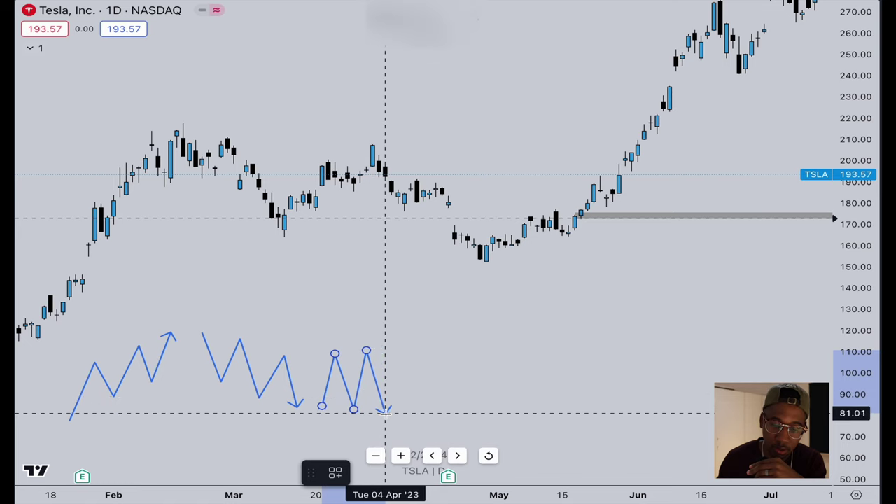
click(398, 353)
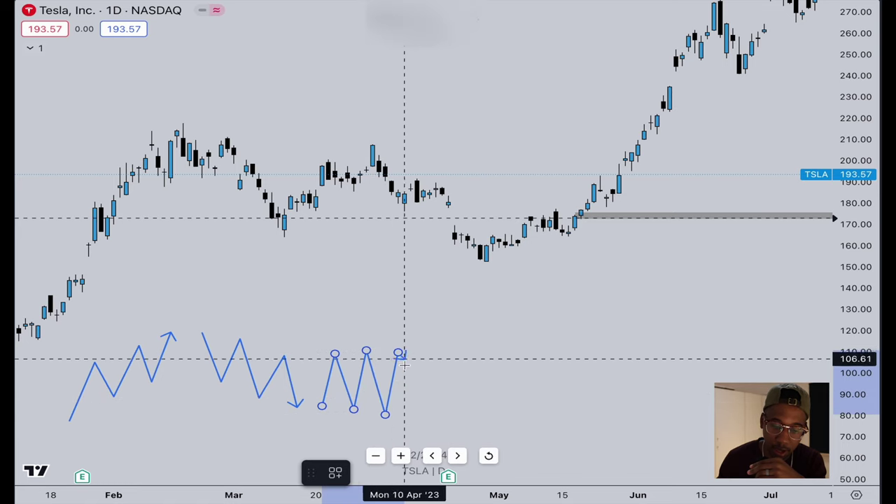
click(423, 415)
click(430, 369)
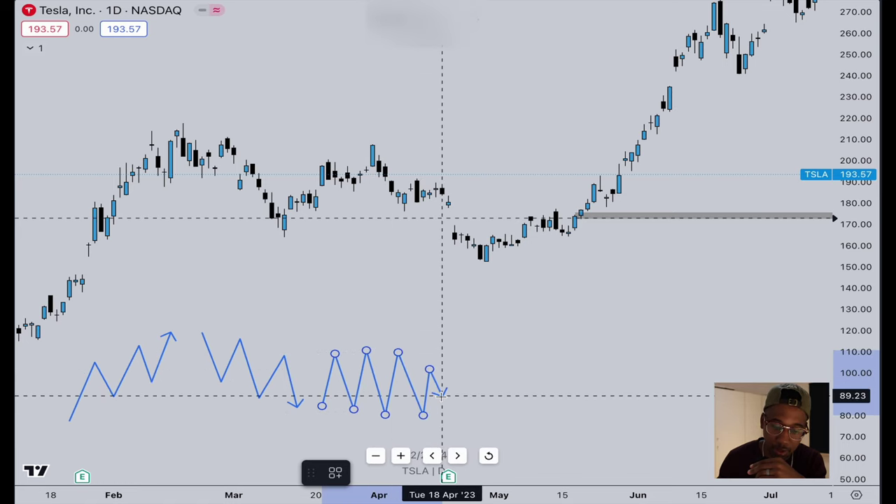
click(441, 398)
click(455, 372)
click(467, 400)
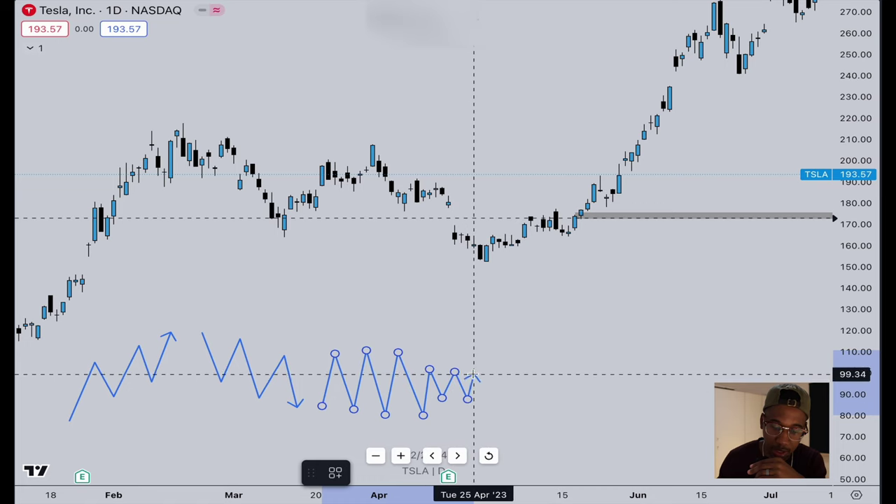
click(474, 372)
click(493, 415)
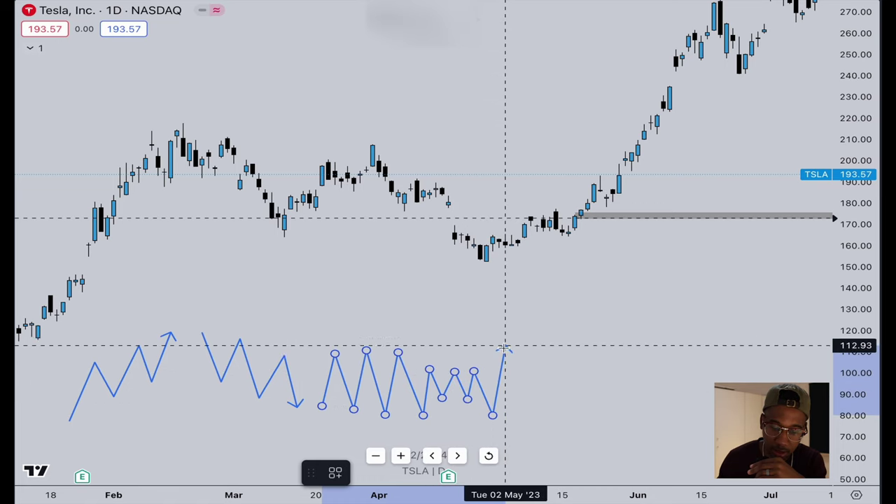
click(504, 350)
click(524, 416)
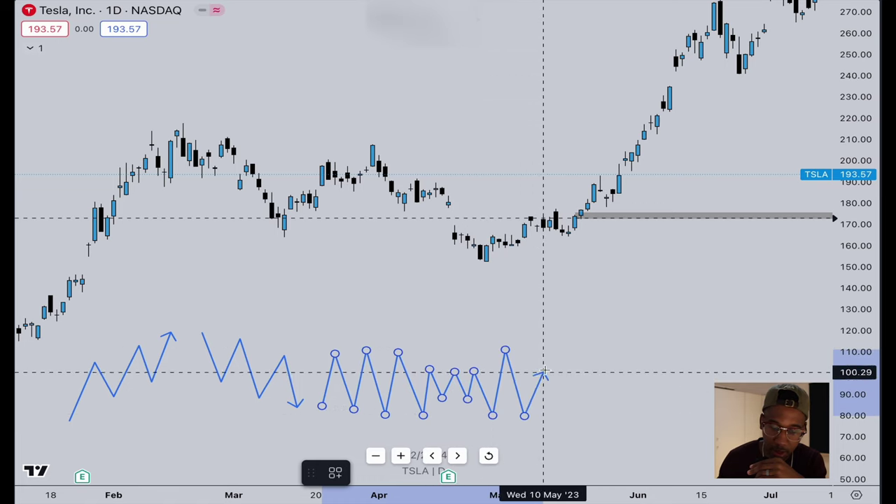
key(Escape)
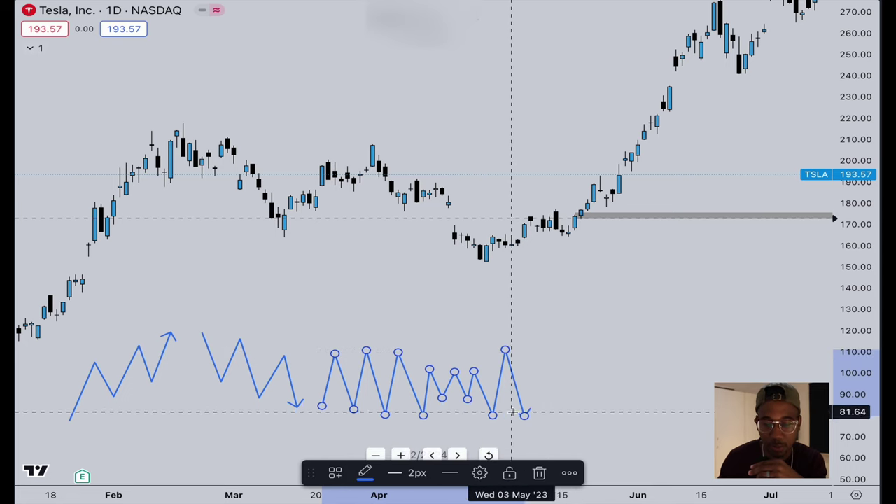
Level the outer swing points of the sideways path, with highs at about 109 and lows at about 84
drag(506, 351, 511, 354)
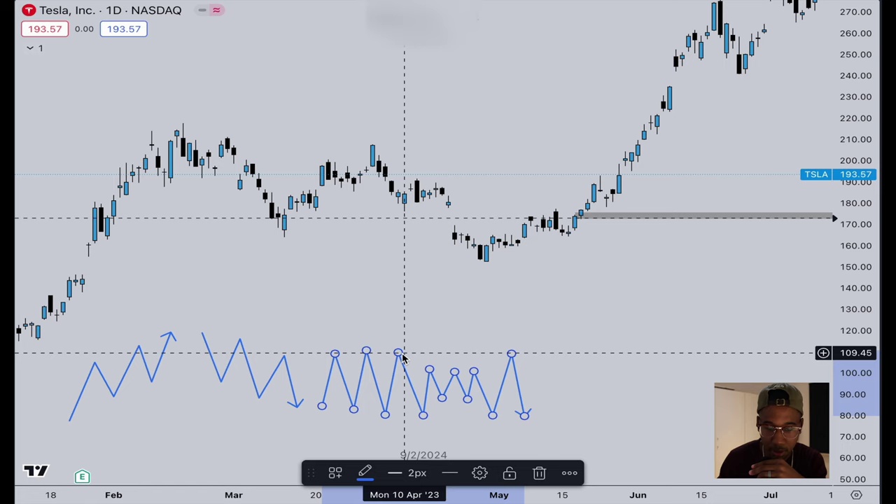
drag(369, 353, 368, 353)
mouse_move(386, 416)
mouse_down()
mouse_move(385, 395)
mouse_move(386, 406)
mouse_move(423, 406)
mouse_up()
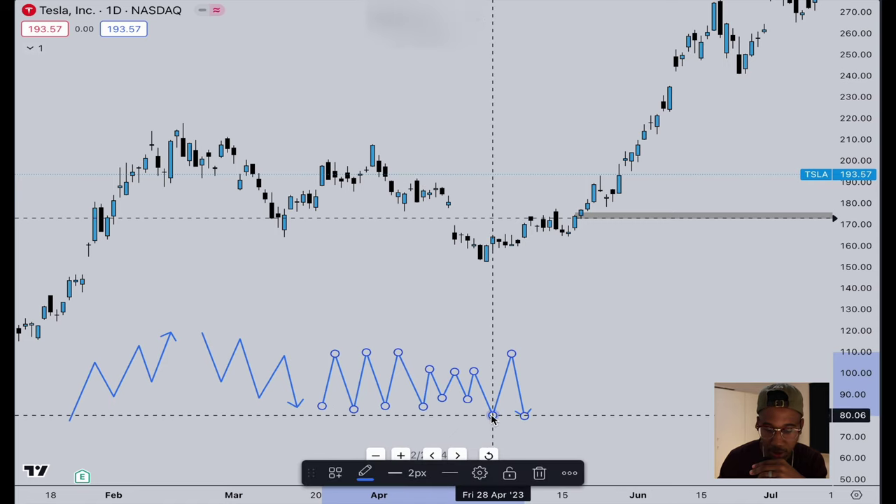
mouse_move(493, 417)
mouse_down()
mouse_move(493, 409)
mouse_move(526, 409)
mouse_up()
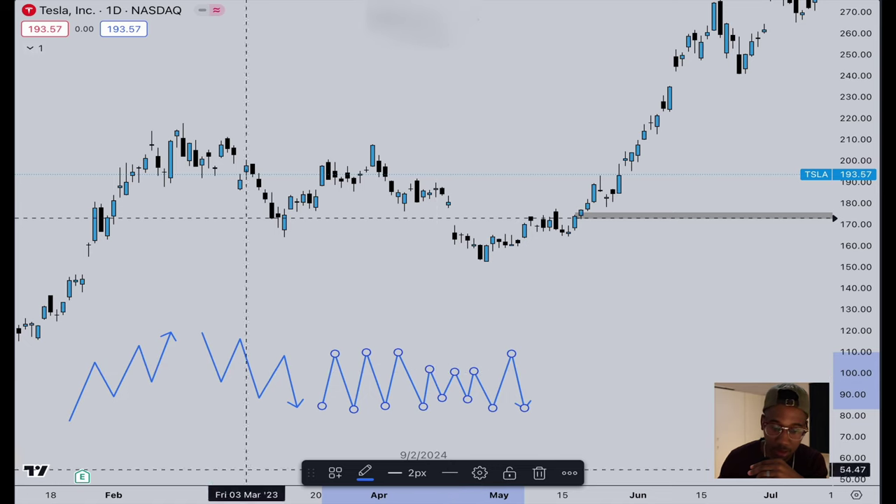
key(Escape)
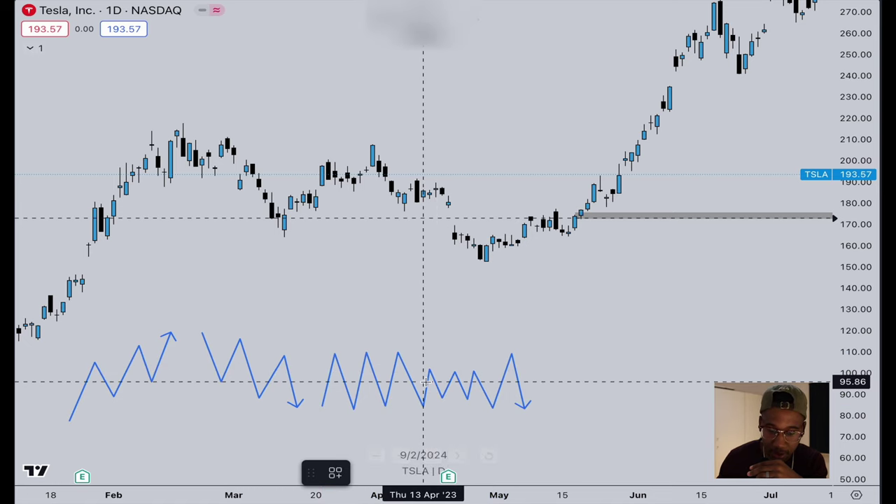
Draw a rectangle around the smaller inner swings of the sideways path, from 13 to 28 April 2023 and about 102 to 85
drag(423, 369, 493, 404)
click(499, 417)
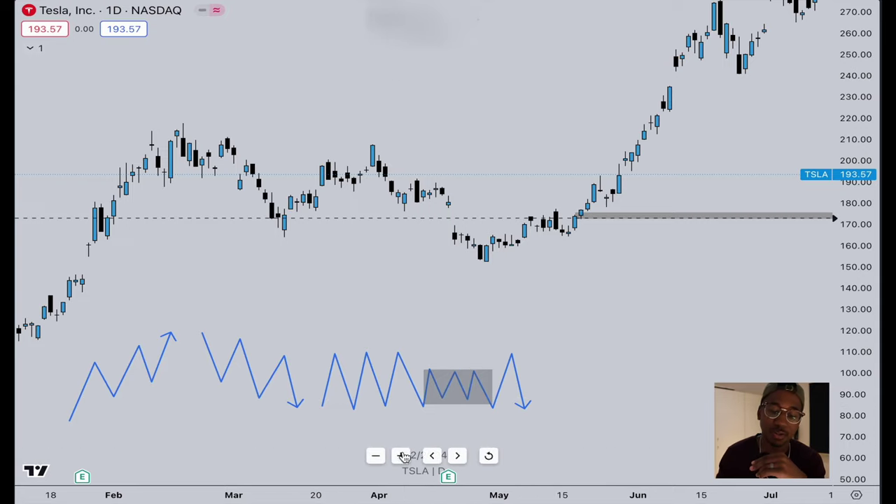
Start Bar Replay on the daily Tesla chart from 27 April 2023
scroll(735, 308, down, 2)
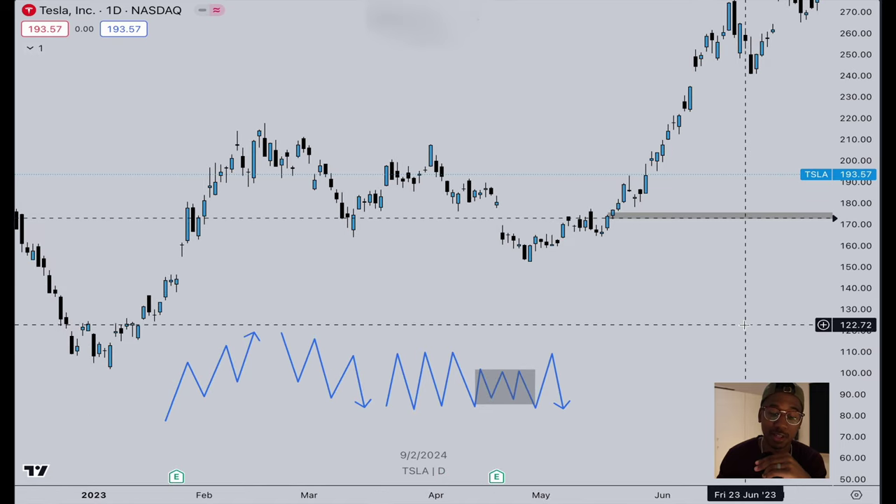
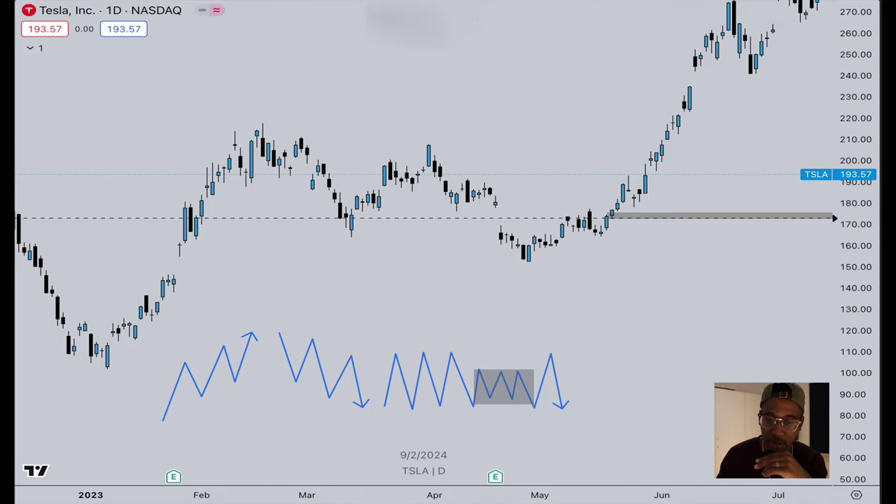
key(shift+alt+r)
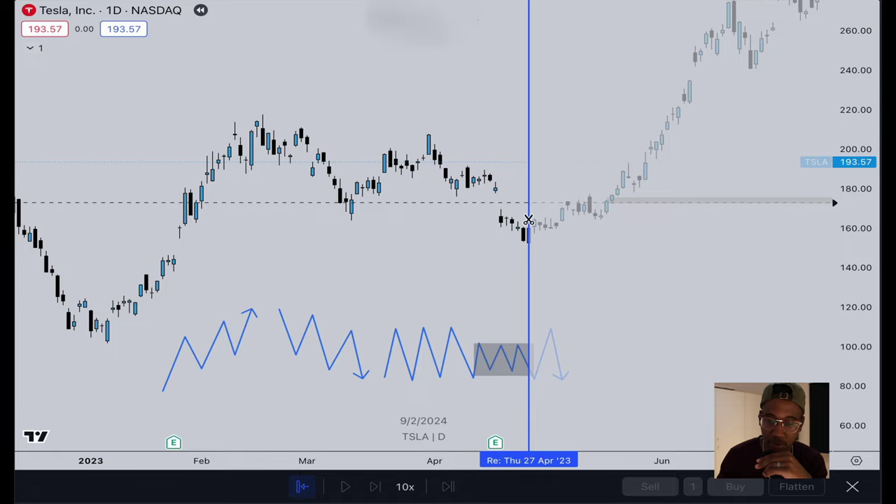
click(528, 220)
Circle the three successive lower highs and three lower lows of the decline from mid-February to mid-March 2023
scroll(518, 238, left, 10)
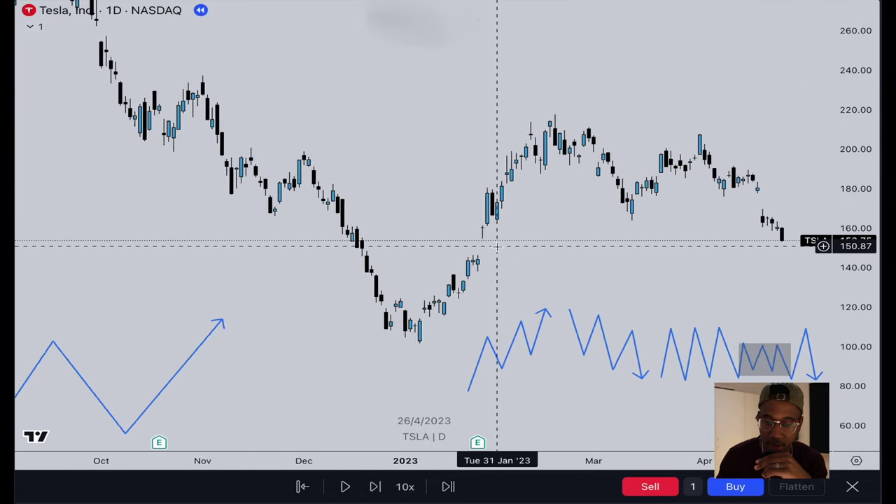
drag(497, 245, 146, 156)
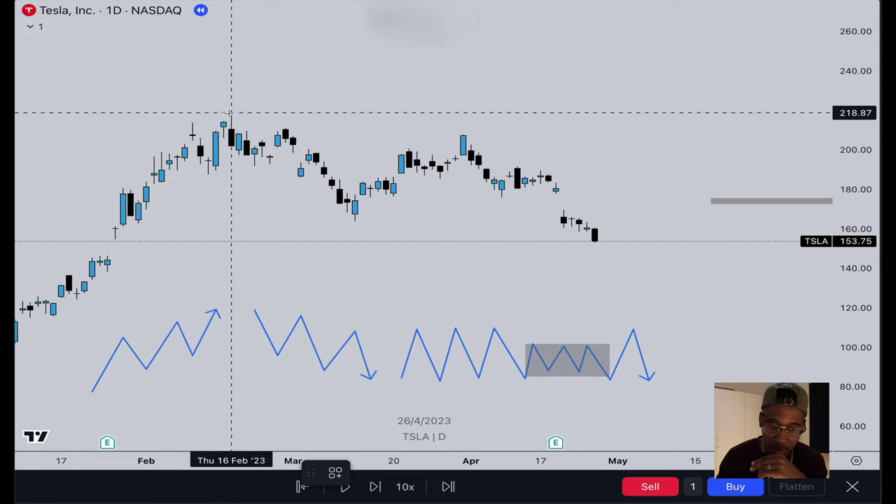
drag(231, 113, 241, 115)
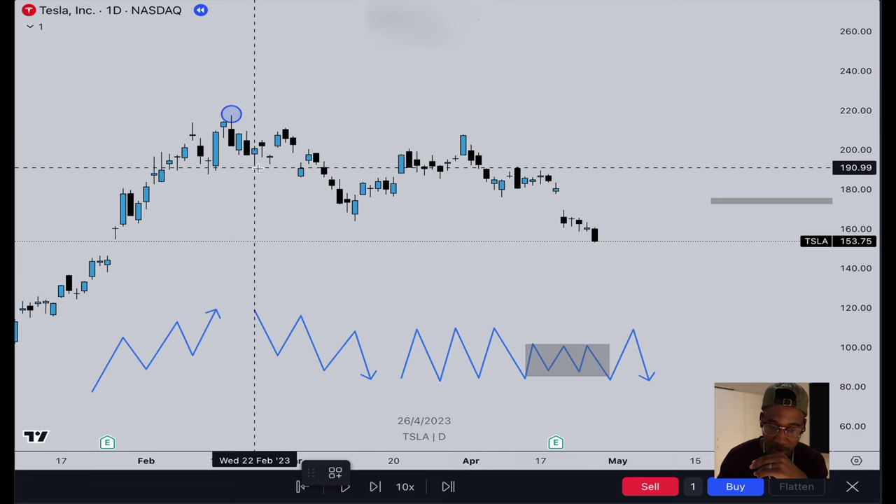
mouse_move(262, 167)
mouse_down()
mouse_move(272, 175)
mouse_move(263, 172)
mouse_up()
drag(284, 124, 294, 132)
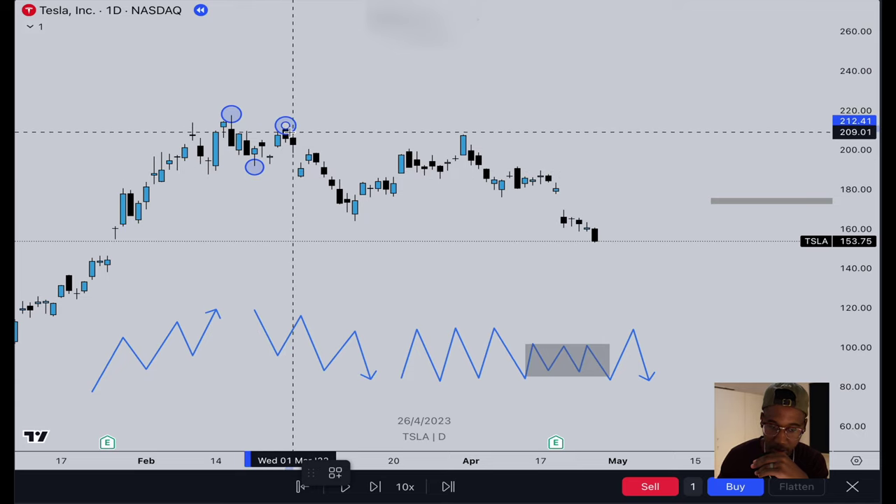
drag(301, 179, 306, 187)
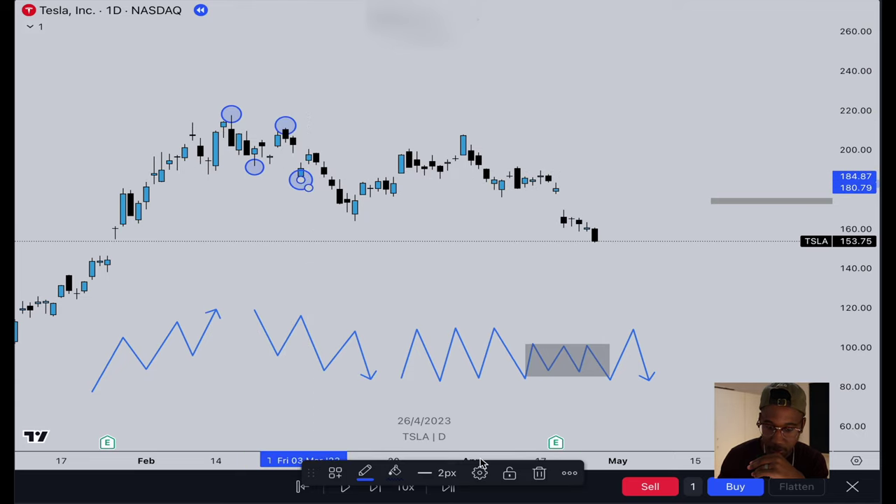
drag(315, 149, 320, 153)
drag(355, 220, 363, 232)
click(406, 243)
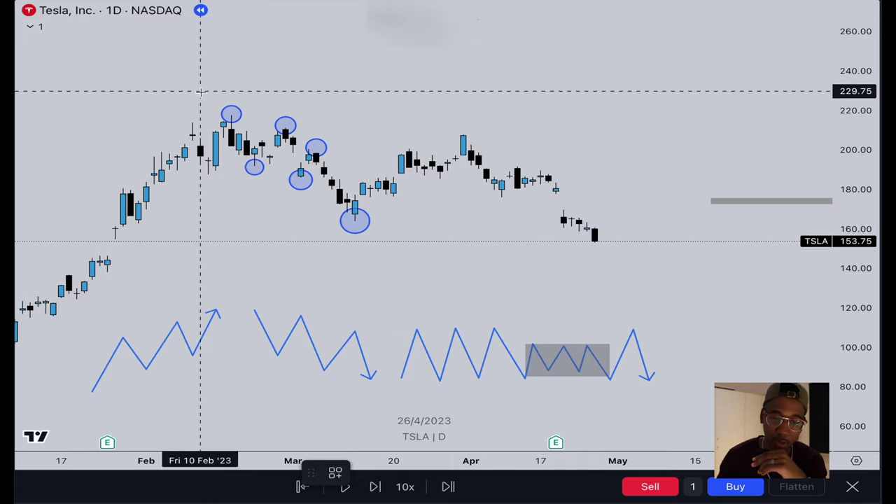
Draw a rectangle around the circled swings from 10 February to 27 March 2023, about 228 to 159, and switch to the 4-hour timeframe
mouse_move(200, 94)
mouse_down()
mouse_move(200, 115)
mouse_move(381, 230)
mouse_move(432, 232)
mouse_up()
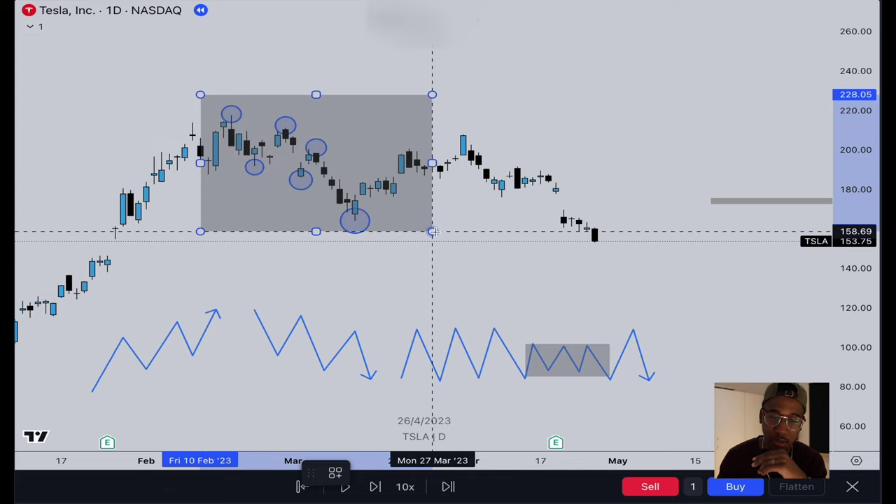
click(448, 270)
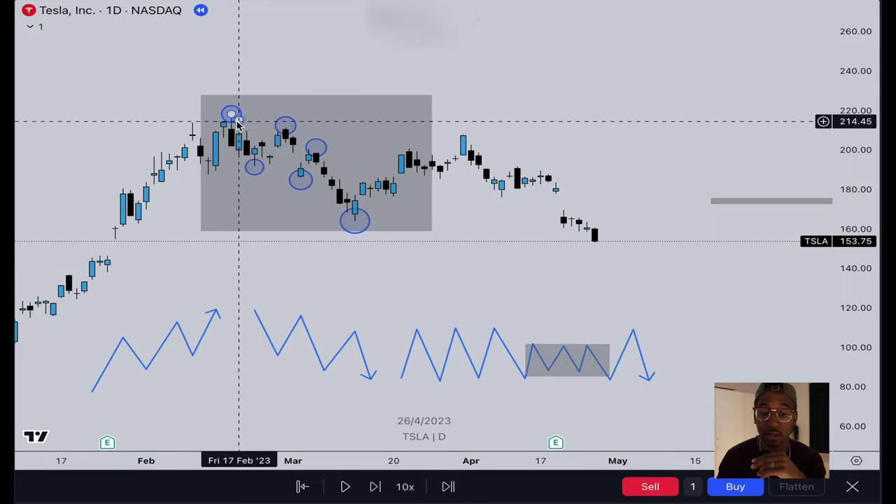
click(338, 6)
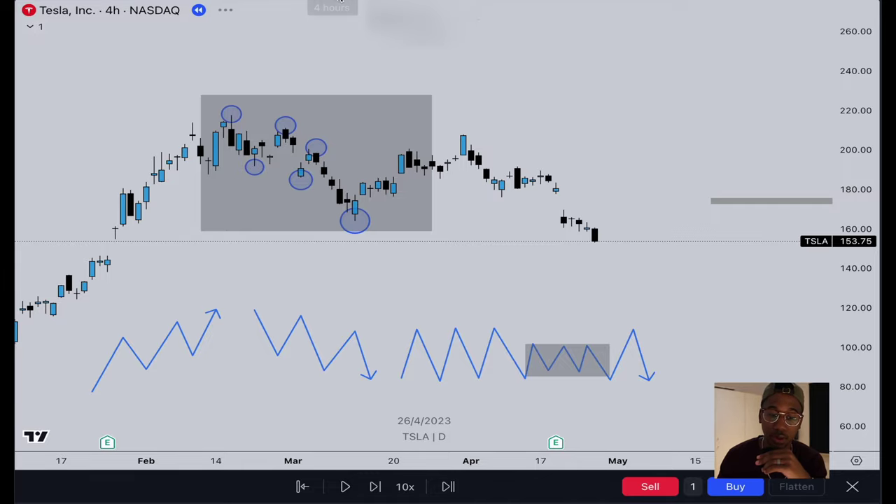
Examine the circled lower highs and lower lows inside the rectangle on the 4-hour chart
scroll(352, 63, up, 5)
scroll(319, 64, down, 10)
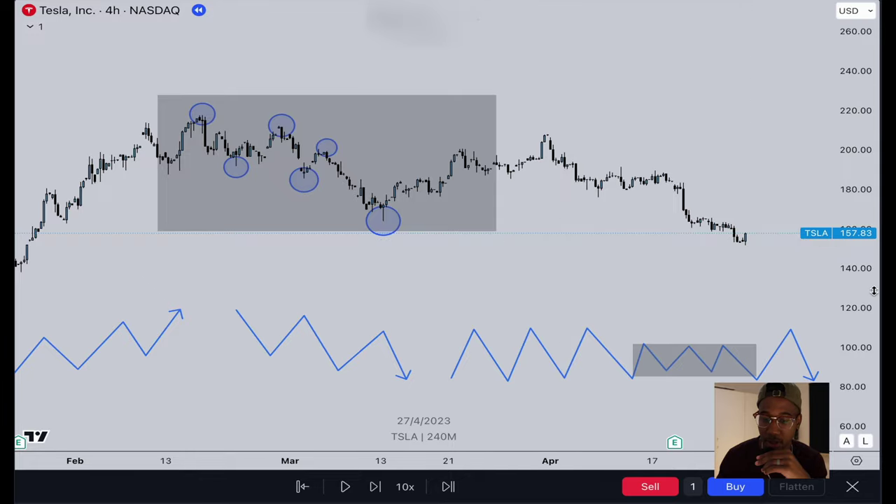
drag(860, 272, 859, 124)
drag(470, 264, 655, 367)
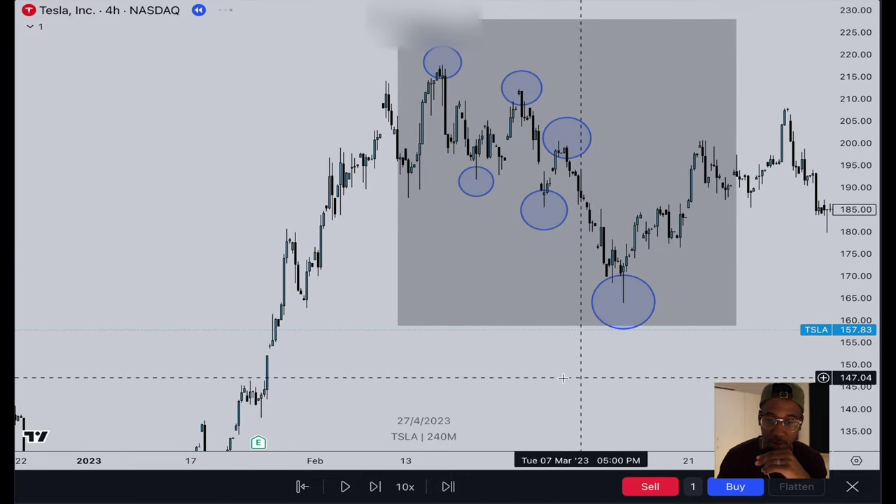
scroll(454, 364, up, 5)
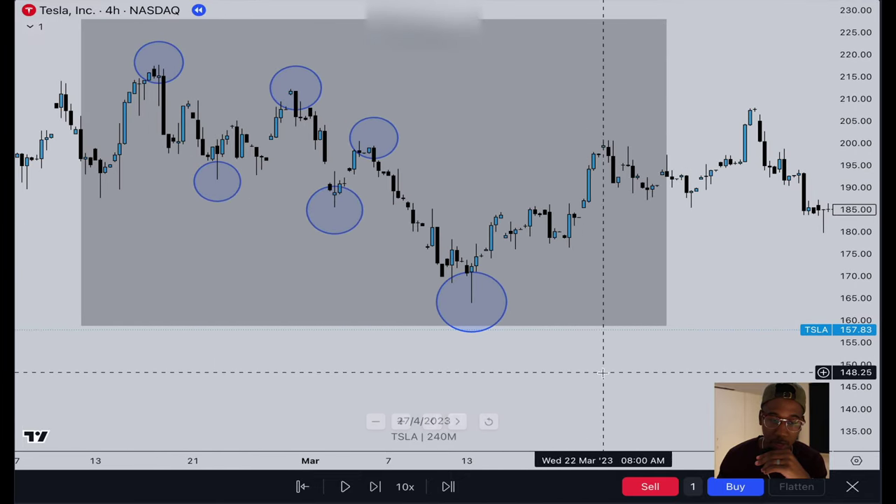
scroll(602, 364, up, 2)
scroll(462, 231, left, 4)
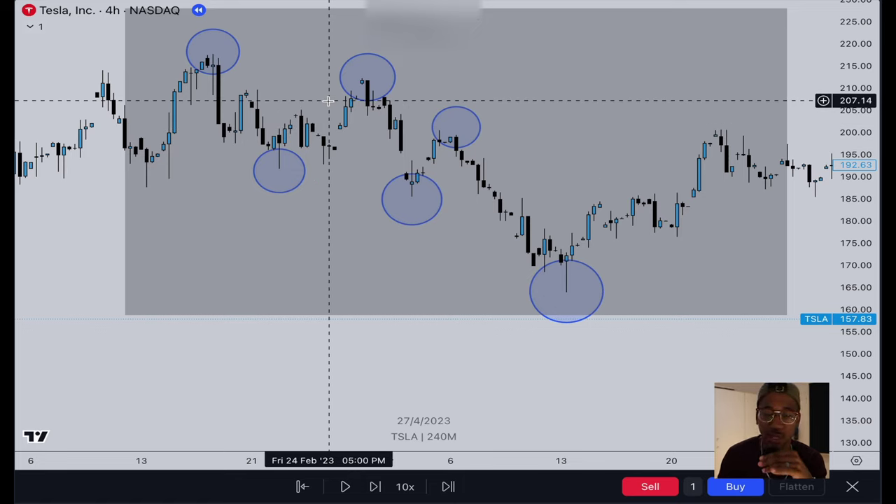
Switch to the 1-hour timeframe and compare the circled daily swing highs and lows with the smaller swings between them
click(310, 7)
scroll(326, 196, up, 5)
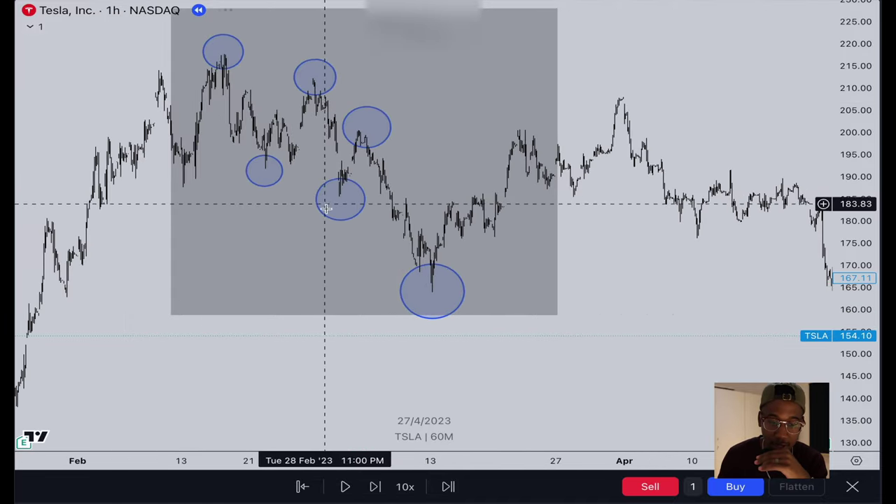
drag(336, 364, 582, 364)
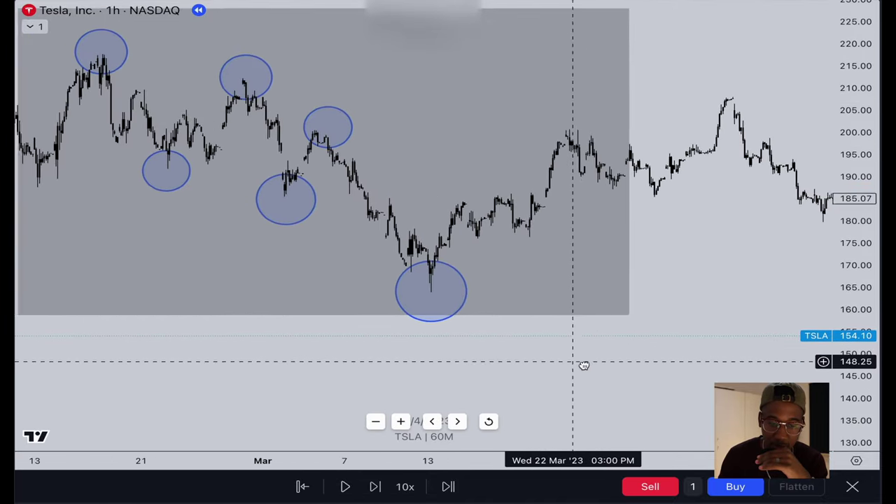
scroll(344, 376, up, 3)
drag(343, 376, 509, 332)
click(508, 332)
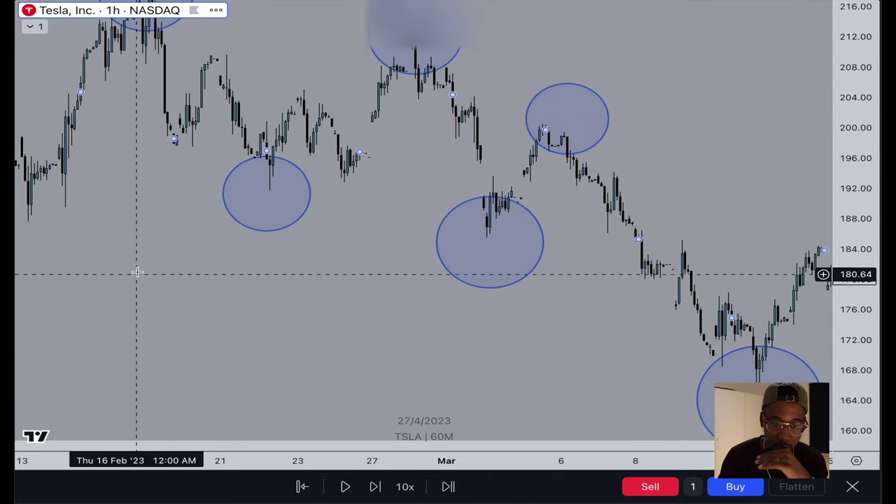
drag(136, 270, 184, 400)
scroll(256, 340, left, 5)
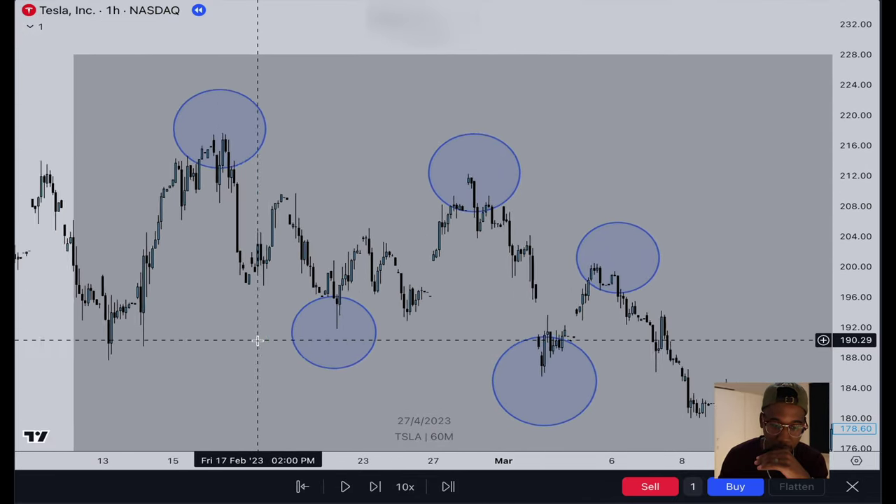
scroll(256, 341, right, 10)
scroll(256, 340, left, 3)
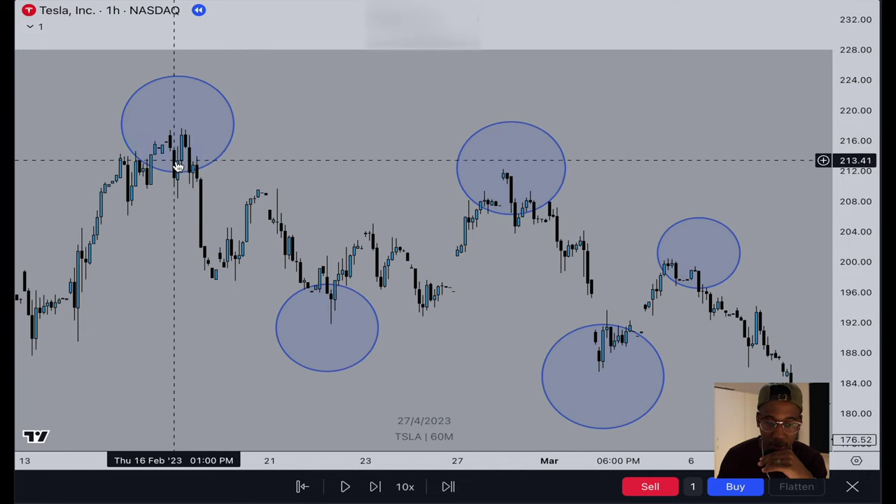
click(179, 127)
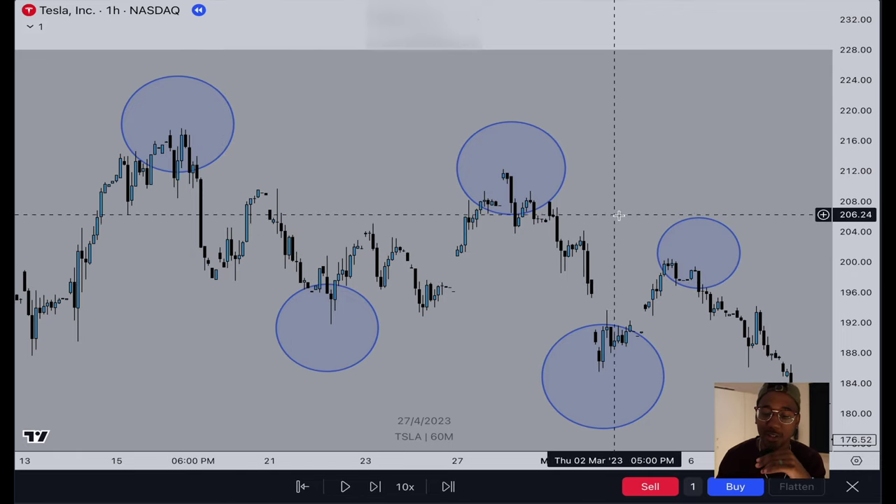
drag(865, 170, 861, 317)
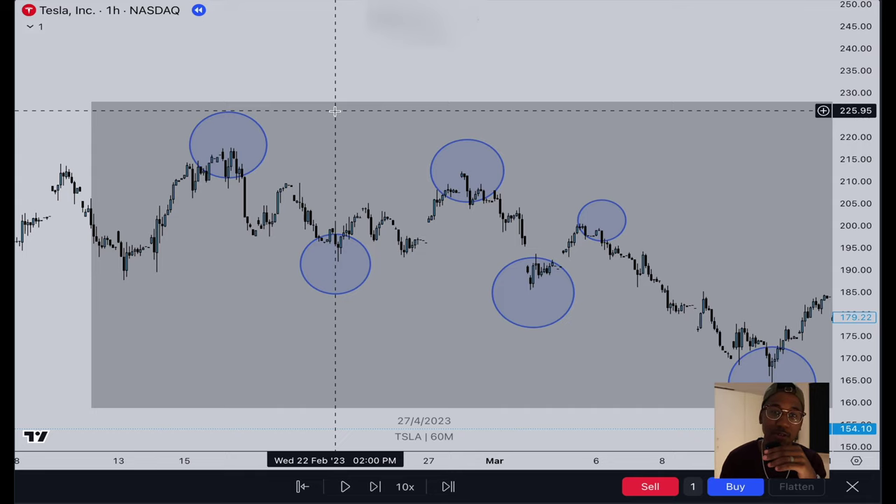
scroll(496, 74, down, 1)
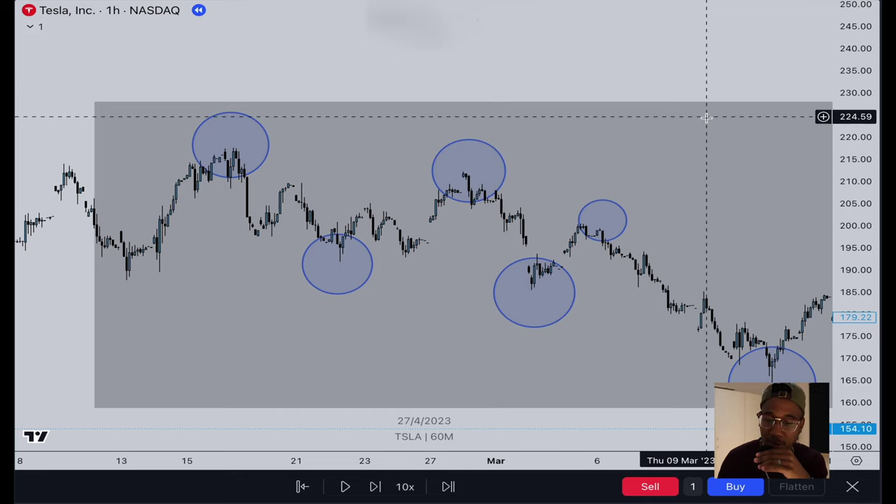
drag(855, 164, 856, 203)
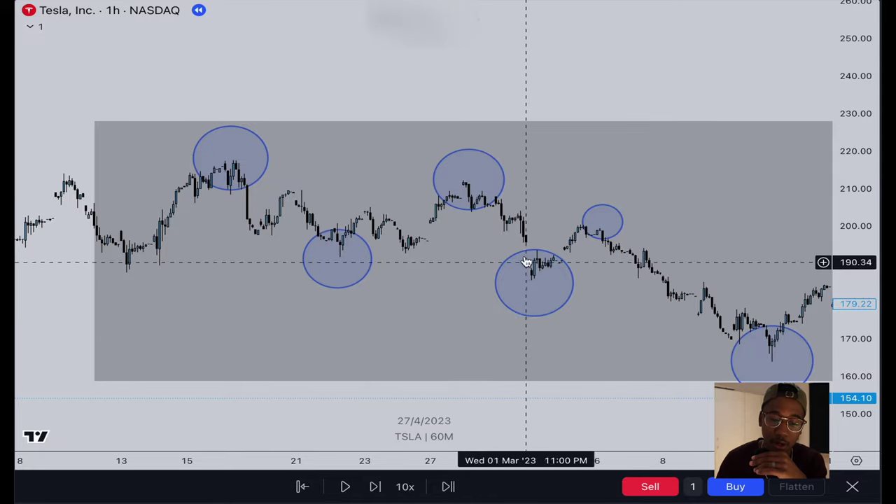
Circle the 1 February 2023 swing low at about 172, where the early-February rally starts
scroll(271, 196, down, 3)
scroll(146, 318, up, 2)
scroll(145, 317, left, 10)
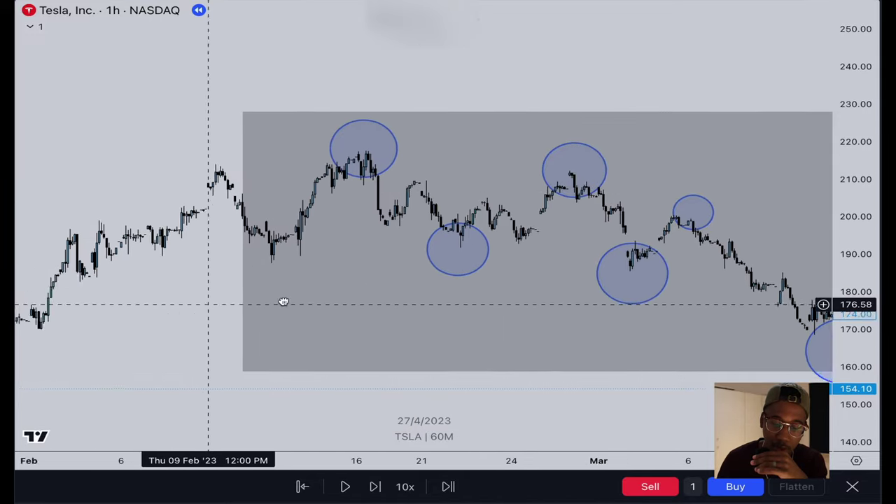
scroll(563, 291, up, 5)
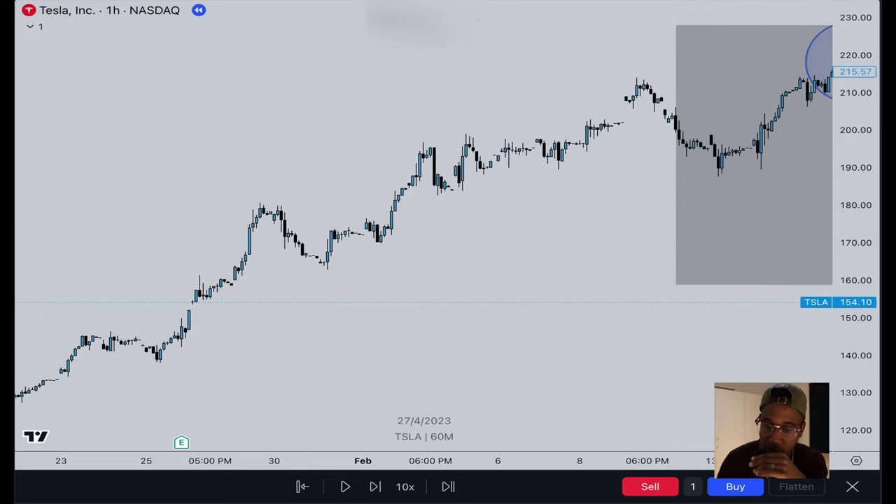
scroll(500, 313, up, 3)
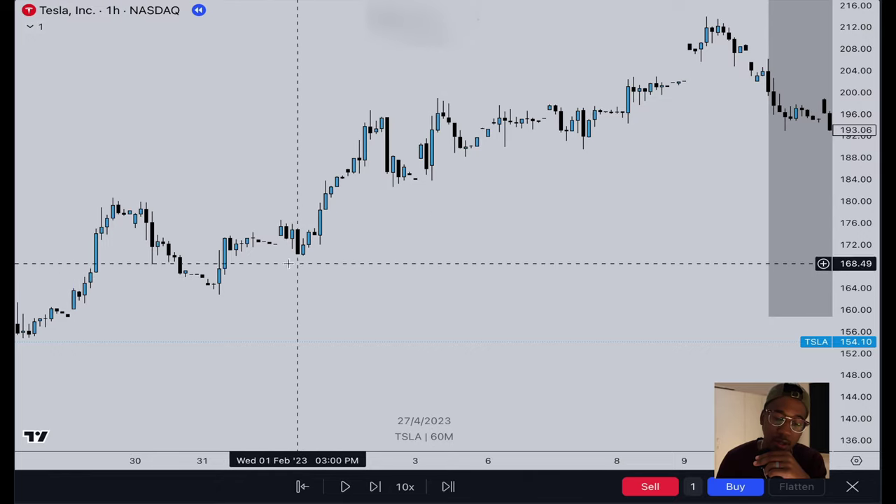
scroll(329, 284, up, 2)
mouse_move(329, 287)
mouse_down()
mouse_move(226, 266)
mouse_move(343, 266)
mouse_up()
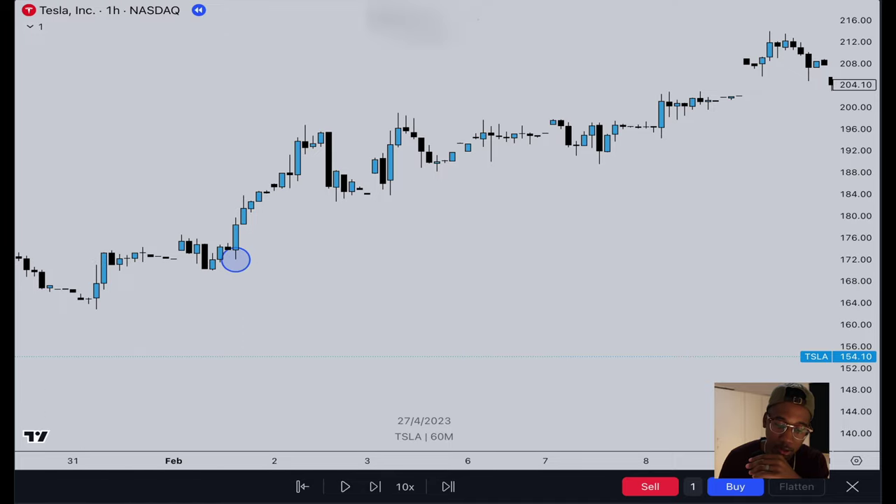
Draw an arrowed path below the circled low, rising from about 161 to 175 and zigzagging up to about 183
click(236, 318)
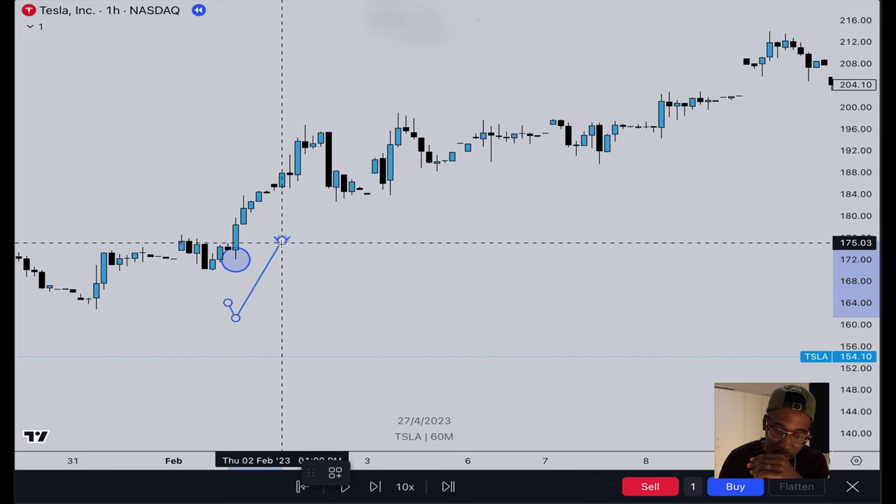
click(282, 241)
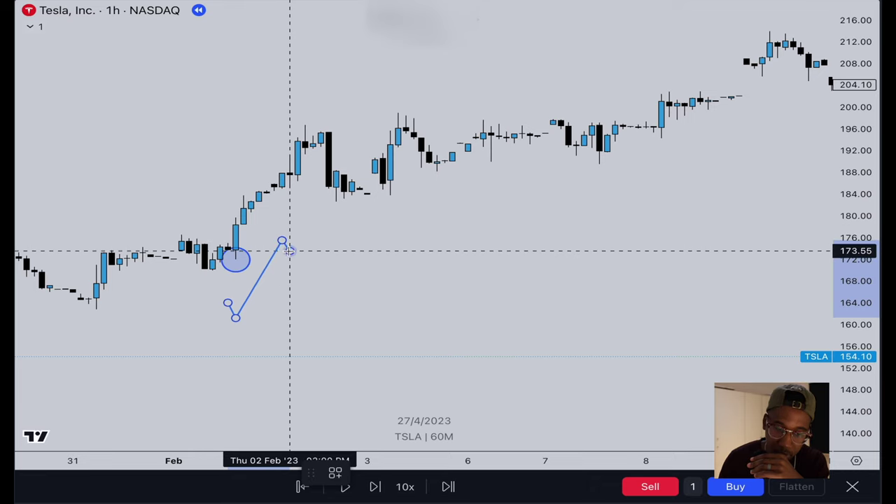
click(298, 232)
click(305, 252)
click(313, 209)
click(320, 242)
double_click(328, 202)
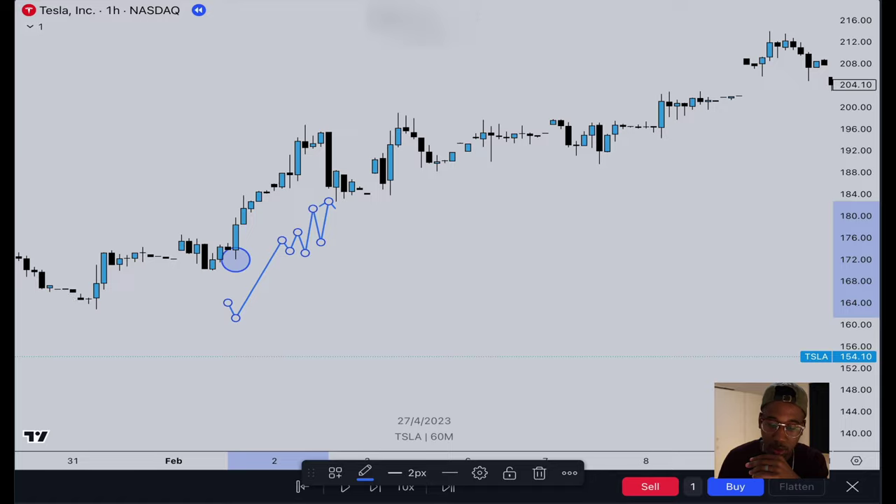
key(Escape)
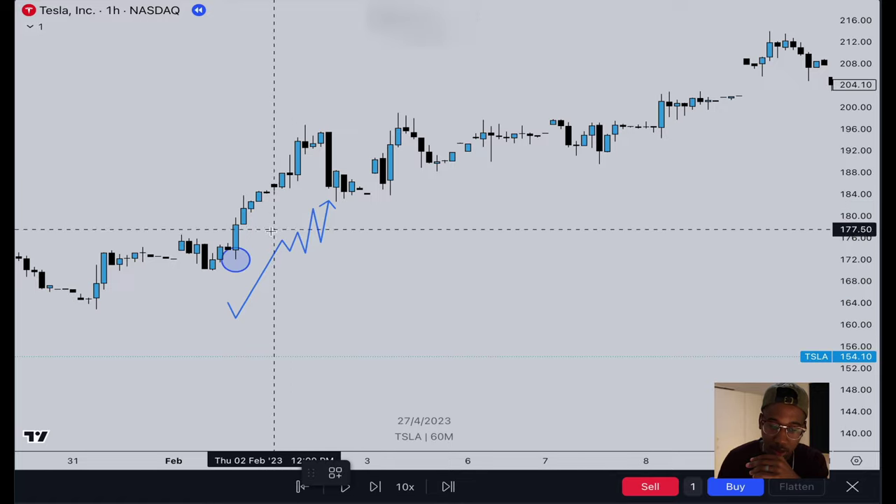
Draw a rectangle around the path's first rising leg and move both drawings down to between about 145 and 166
mouse_move(266, 240)
mouse_down()
mouse_move(290, 274)
mouse_move(282, 318)
mouse_up()
drag(266, 280, 235, 298)
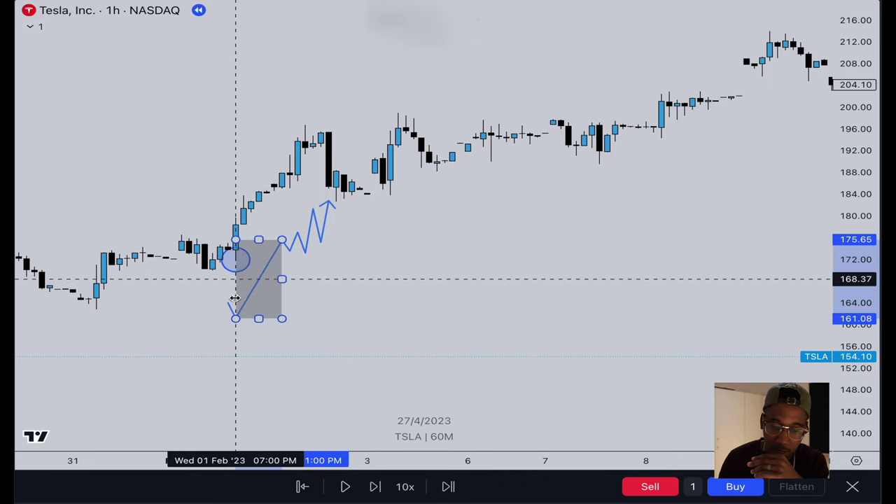
click(301, 305)
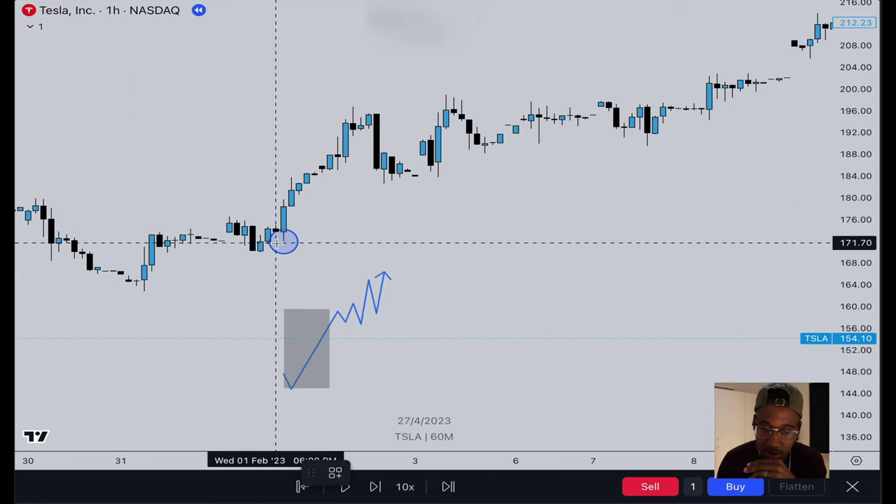
Draw a rectangle around the rally from the circled 1 February low, from 171.95 to 184.66, and extend it to about 9 February
drag(276, 241, 323, 172)
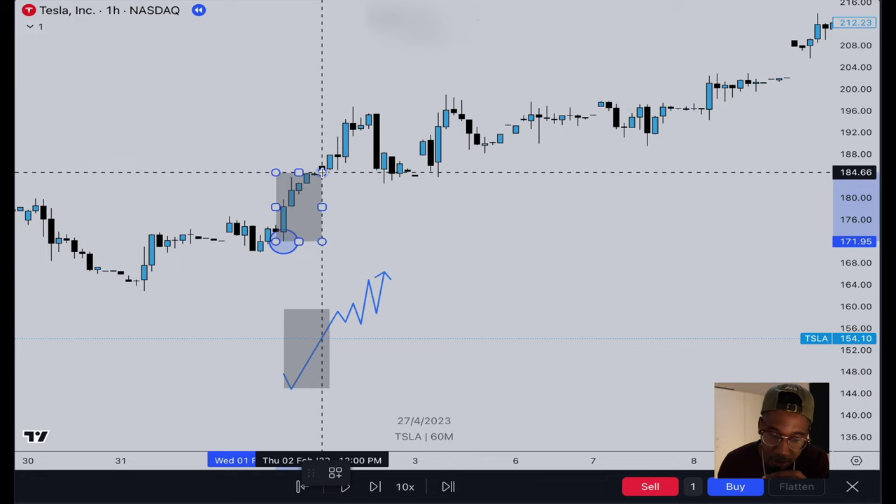
click(355, 222)
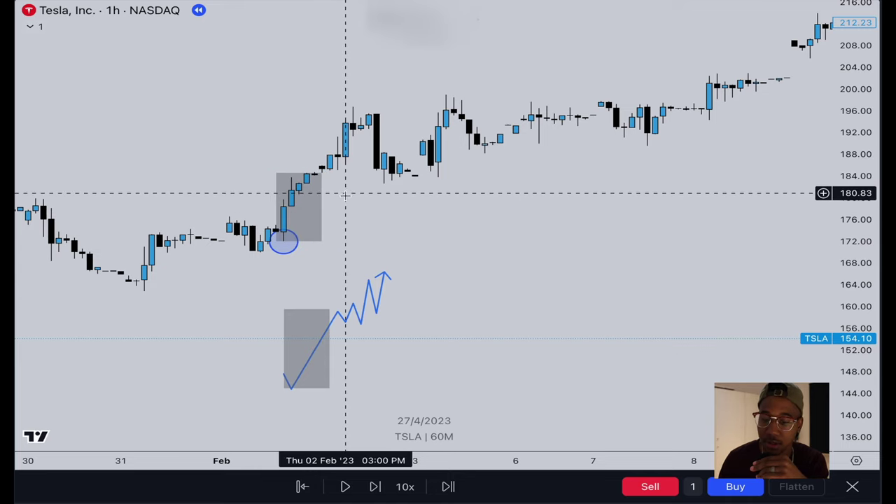
scroll(344, 194, up, 3)
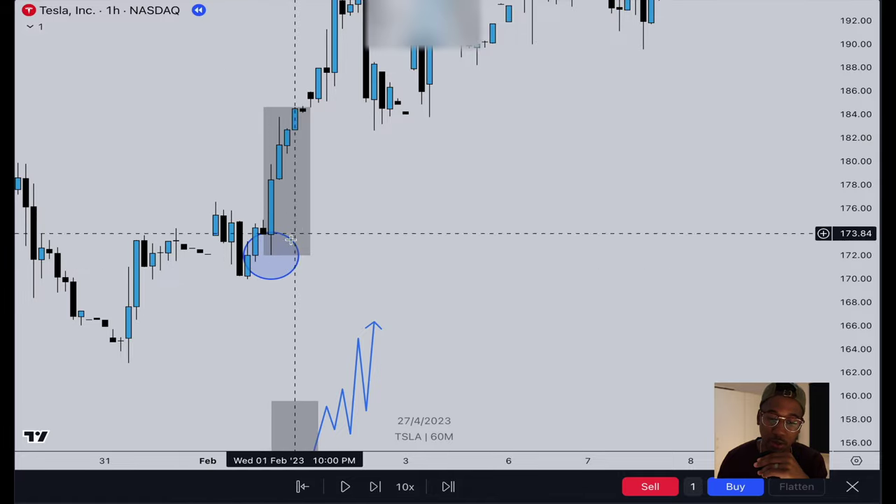
click(269, 108)
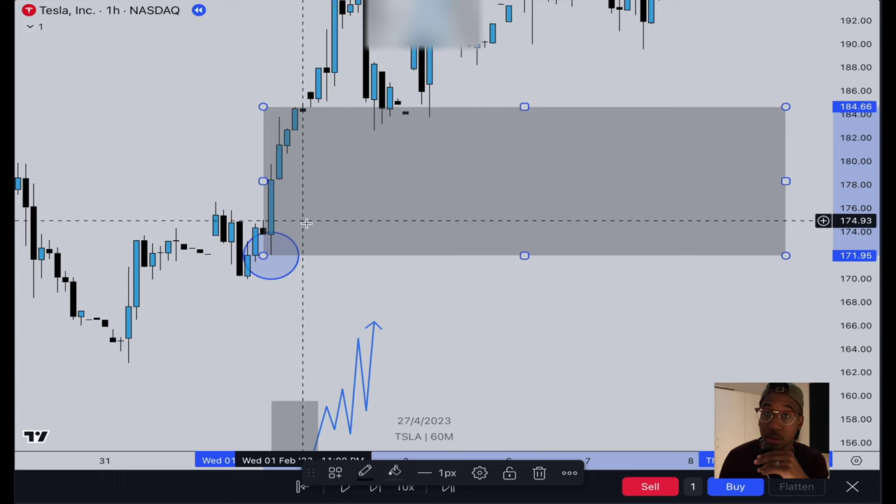
Switch to the 15-minute timeframe and examine the rally from the circled low up to the rectangle's upper edge
click(297, 11)
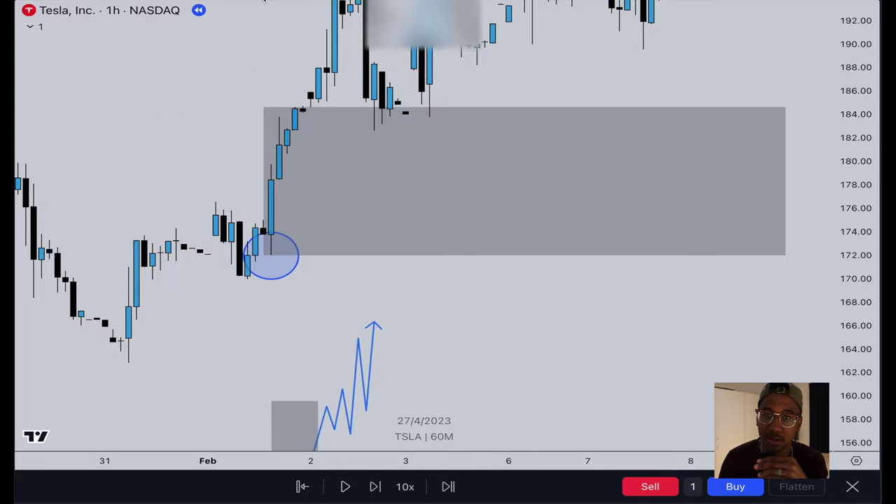
key(Return)
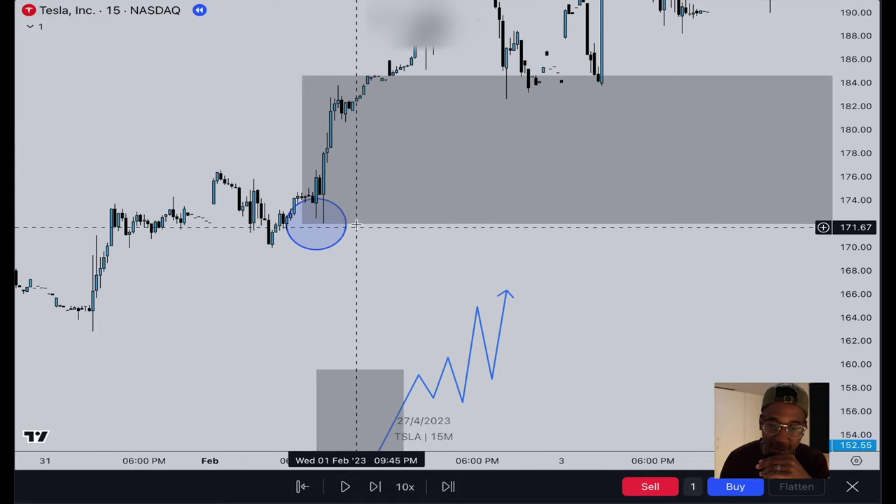
click(308, 224)
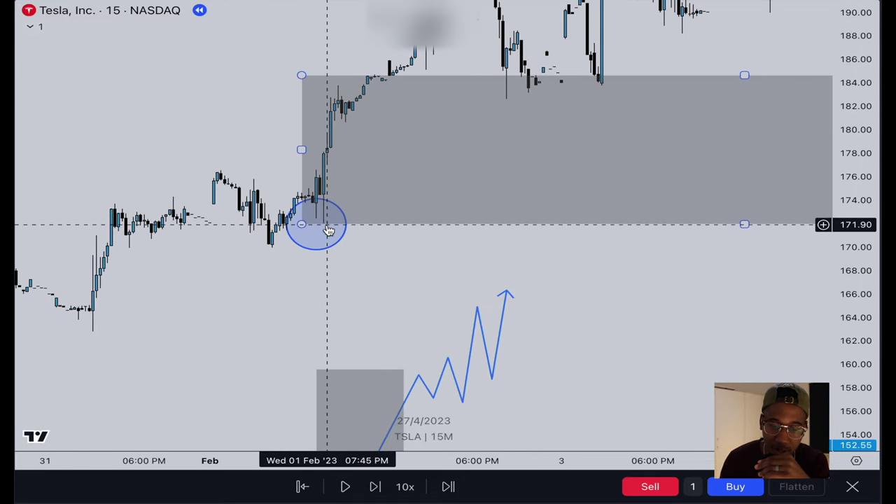
click(328, 226)
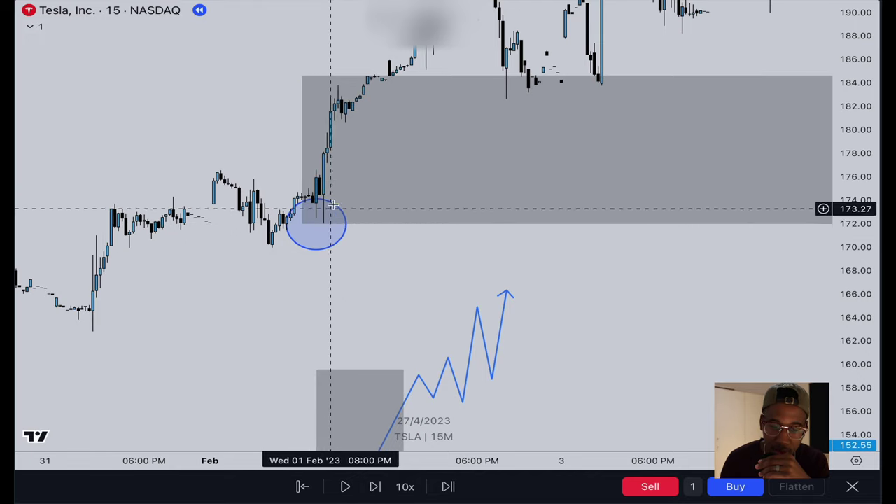
click(365, 82)
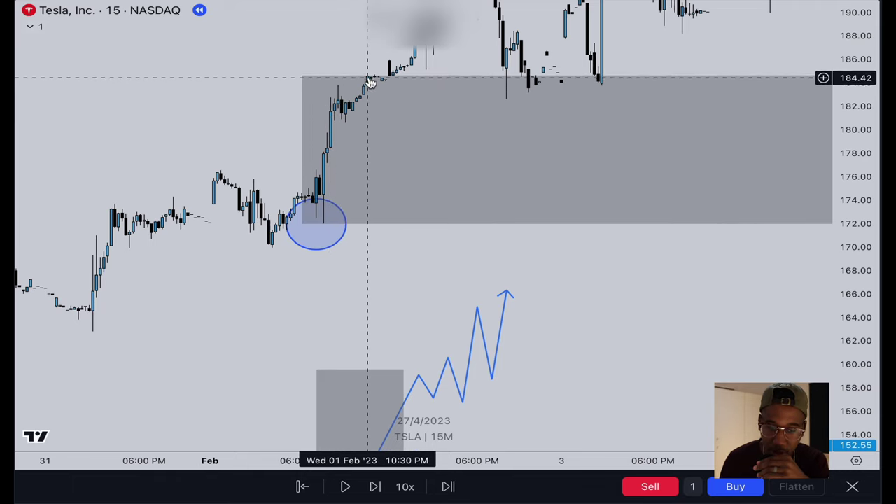
drag(426, 70, 427, 96)
click(428, 98)
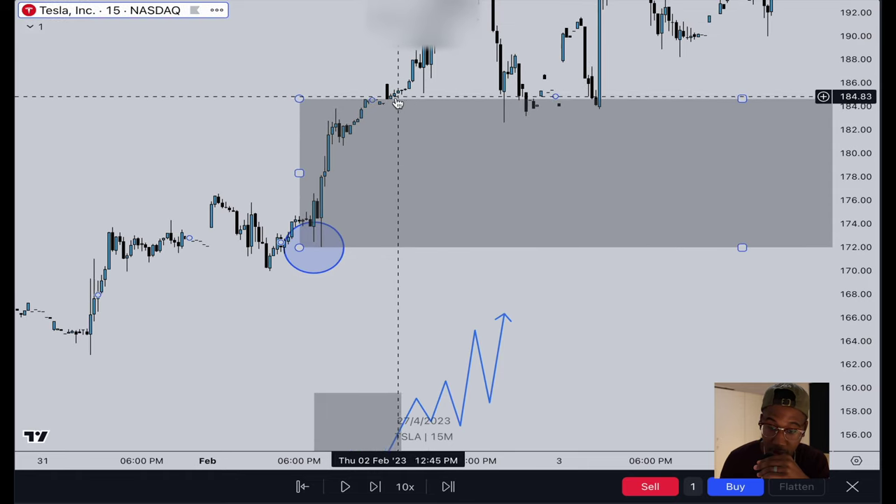
Raise the rally rectangle's upper edge to about 188 and return to the 1-hour timeframe
drag(742, 98, 736, 62)
text(60)
key(Return)
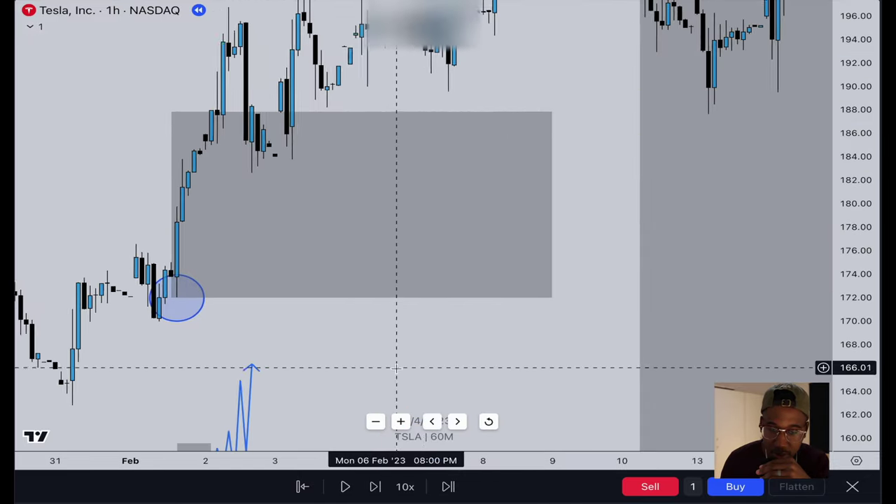